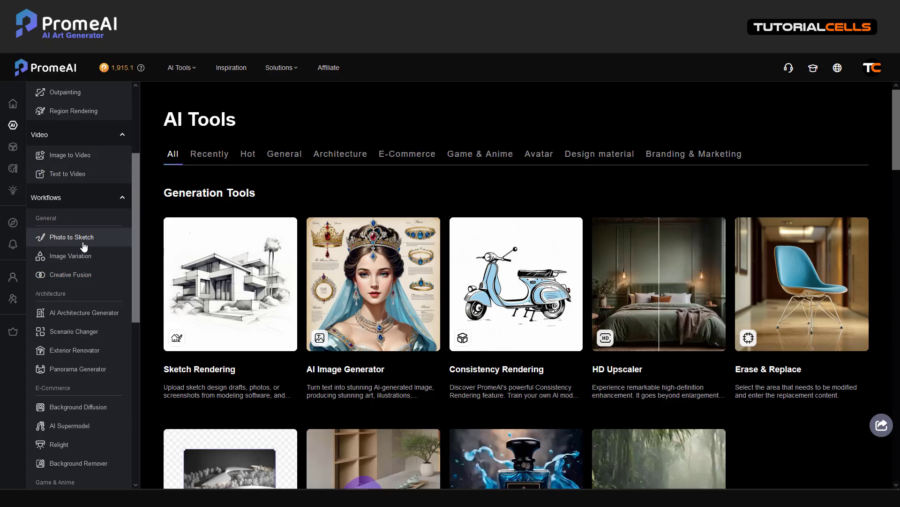
Step: Launch Image Variation from the Workflows > General sidebar to load its Discover & Remix gallery
{"action": "left_click", "coordinate": [81, 259]}
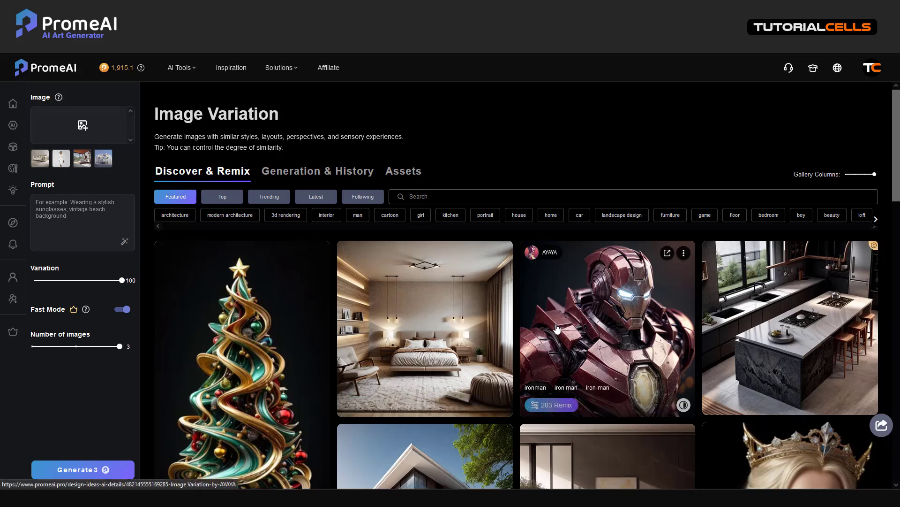
Step: Use the woman-in-white sample with prompt 'The lady should wear glasses and wear pink clothes', generating 3
{"action": "left_click", "coordinate": [58, 164]}
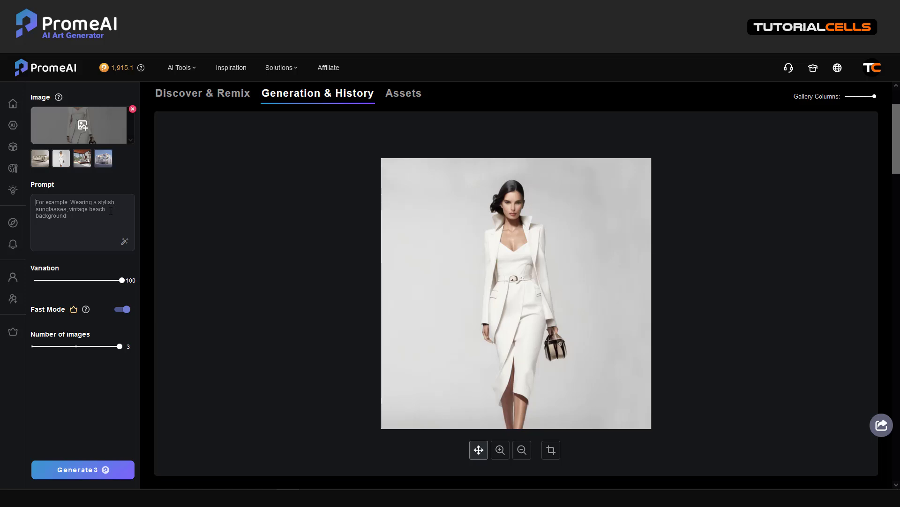
{"action": "type", "text": "The lady should wear glasses and wear pink clothes"}
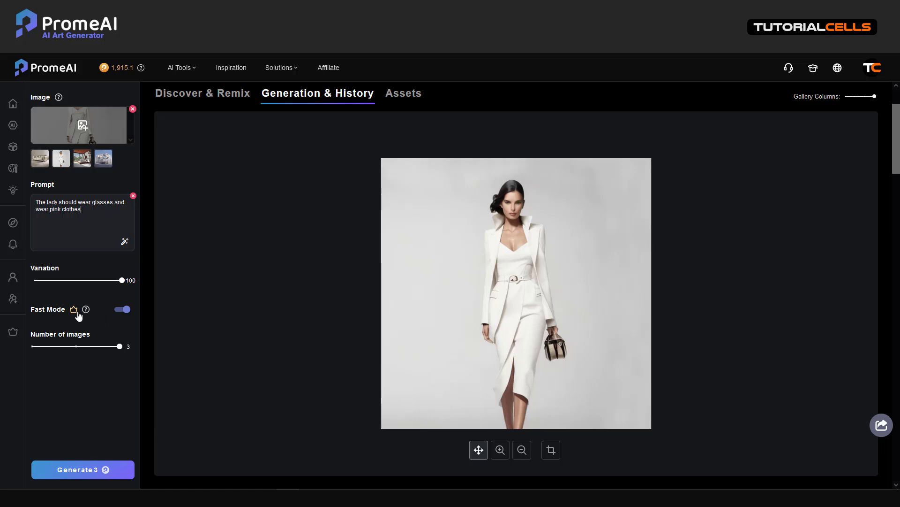
{"action": "mouse_move", "coordinate": [86, 314]}
{"action": "mouse_move", "coordinate": [872, 70]}
{"action": "left_click", "coordinate": [89, 470]}
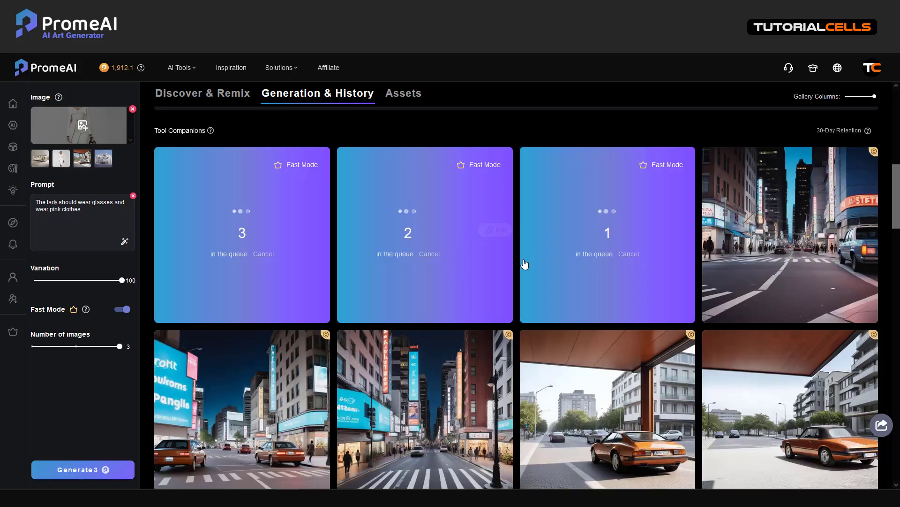
Step: Preview the source image, review the three pink-suit glasses results, and clear the prompt
{"action": "left_click", "coordinate": [581, 292]}
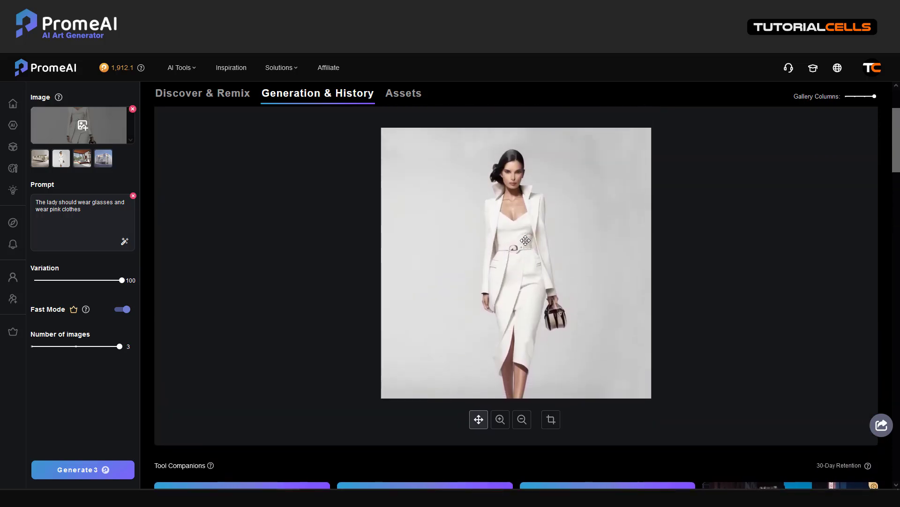
{"action": "scroll", "coordinate": [525, 241], "scroll_direction": "down", "scroll_amount": 3}
{"action": "scroll", "coordinate": [524, 240], "scroll_direction": "up", "scroll_amount": 3}
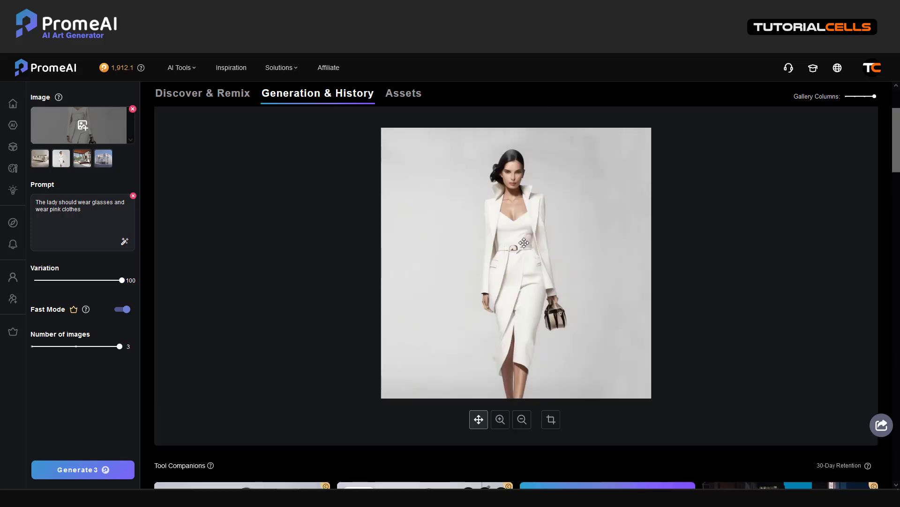
{"action": "scroll", "coordinate": [524, 242], "scroll_direction": "down", "scroll_amount": 5}
{"action": "scroll", "coordinate": [523, 243], "scroll_direction": "down", "scroll_amount": 1}
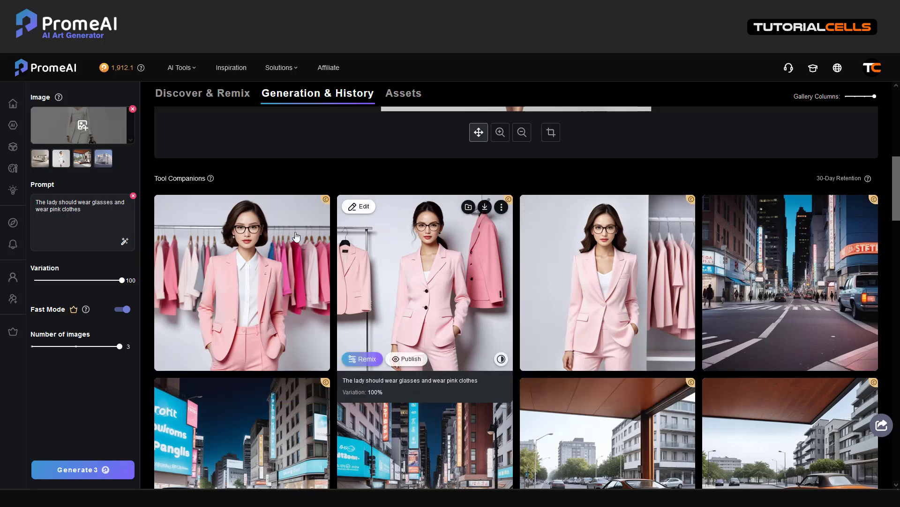
{"action": "scroll", "coordinate": [483, 307], "scroll_direction": "up", "scroll_amount": 8}
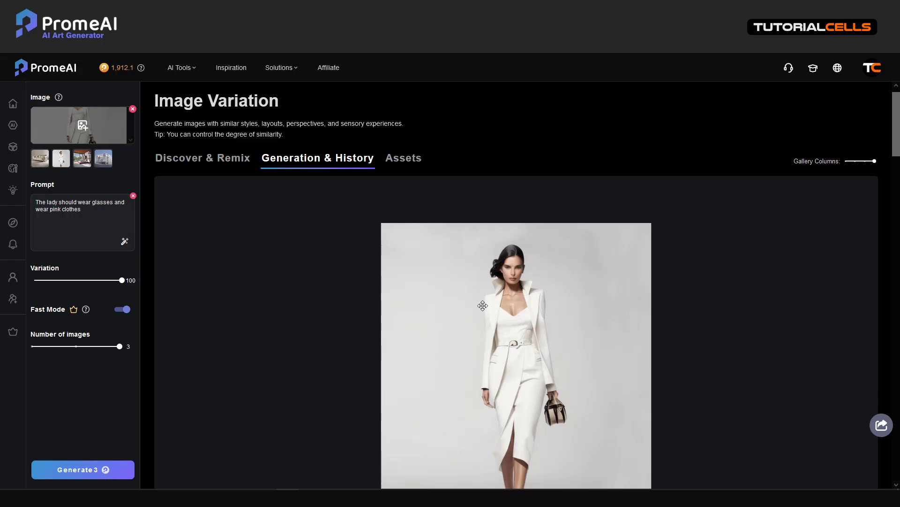
{"action": "scroll", "coordinate": [483, 305], "scroll_direction": "down", "scroll_amount": 5}
{"action": "scroll", "coordinate": [483, 309], "scroll_direction": "down", "scroll_amount": 1}
{"action": "scroll", "coordinate": [483, 309], "scroll_direction": "up", "scroll_amount": 4}
{"action": "scroll", "coordinate": [483, 310], "scroll_direction": "down", "scroll_amount": 5}
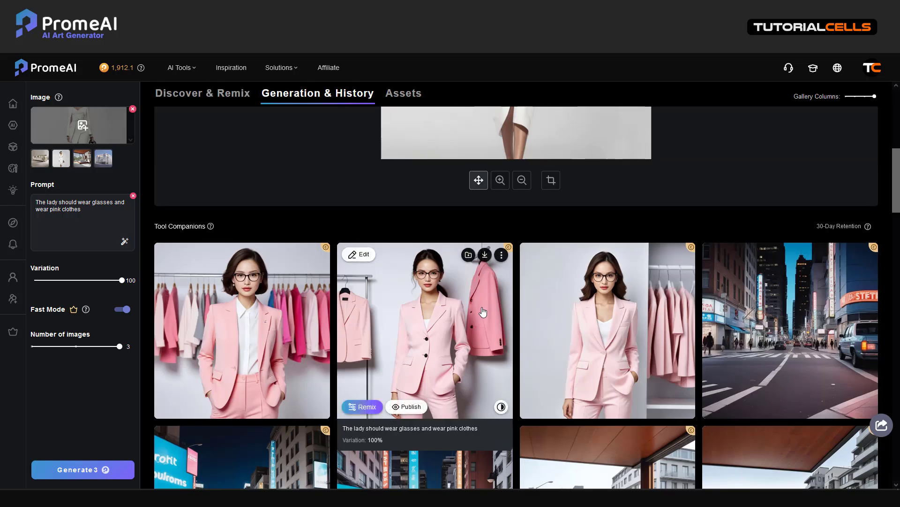
{"action": "left_click", "coordinate": [133, 196]}
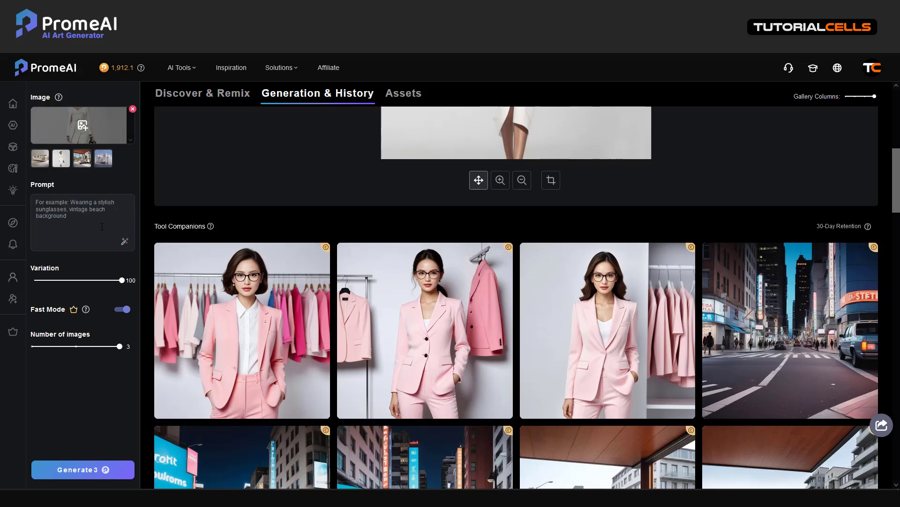
Step: Generate three prompt-free variations of the woman and review the white-suit results
{"action": "left_click", "coordinate": [82, 469]}
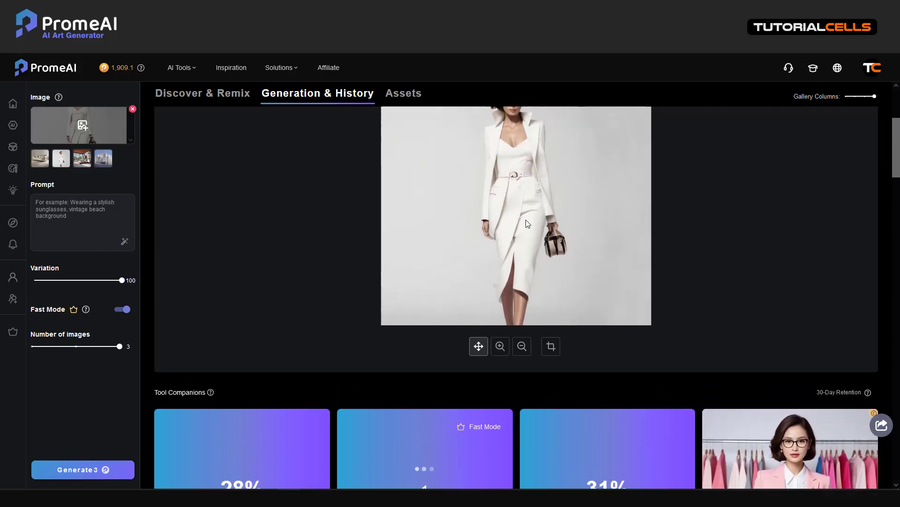
{"action": "scroll", "coordinate": [525, 217], "scroll_direction": "down", "scroll_amount": 5}
{"action": "scroll", "coordinate": [524, 217], "scroll_direction": "down", "scroll_amount": 2}
{"action": "scroll", "coordinate": [524, 218], "scroll_direction": "up", "scroll_amount": 8}
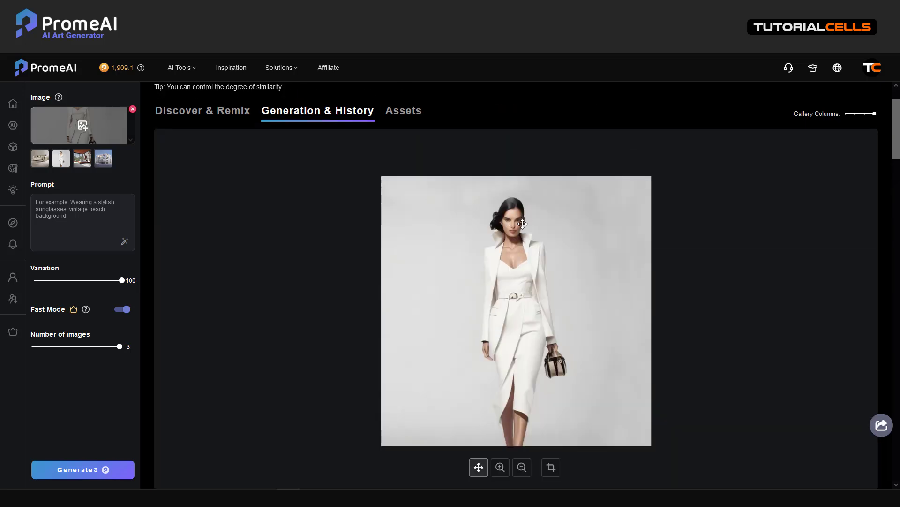
{"action": "scroll", "coordinate": [532, 229], "scroll_direction": "down", "scroll_amount": 4}
{"action": "scroll", "coordinate": [532, 231], "scroll_direction": "down", "scroll_amount": 3}
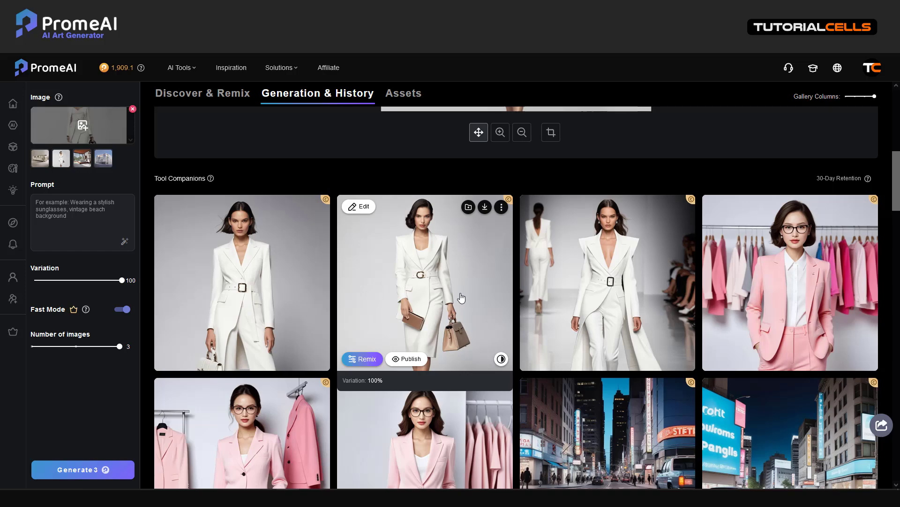
{"action": "scroll", "coordinate": [461, 295], "scroll_direction": "up", "scroll_amount": 5}
{"action": "scroll", "coordinate": [460, 295], "scroll_direction": "down", "scroll_amount": 4}
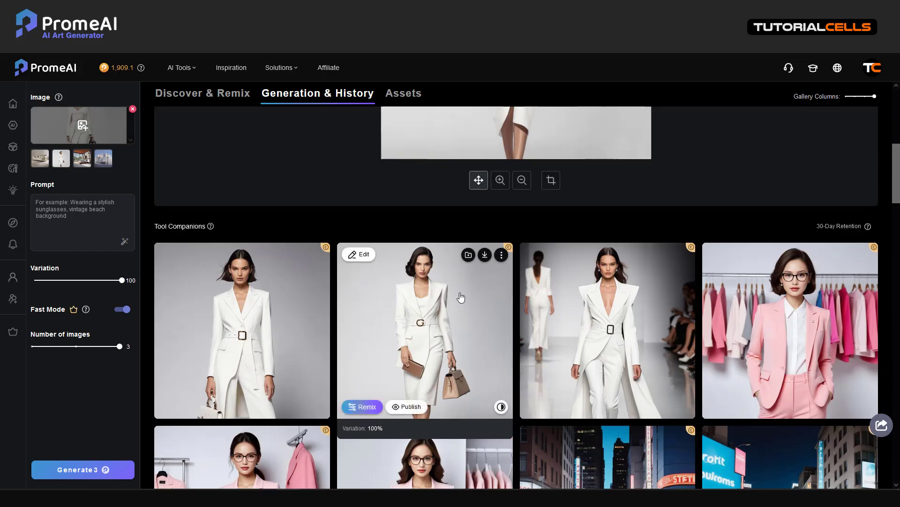
{"action": "scroll", "coordinate": [441, 320], "scroll_direction": "down", "scroll_amount": 2}
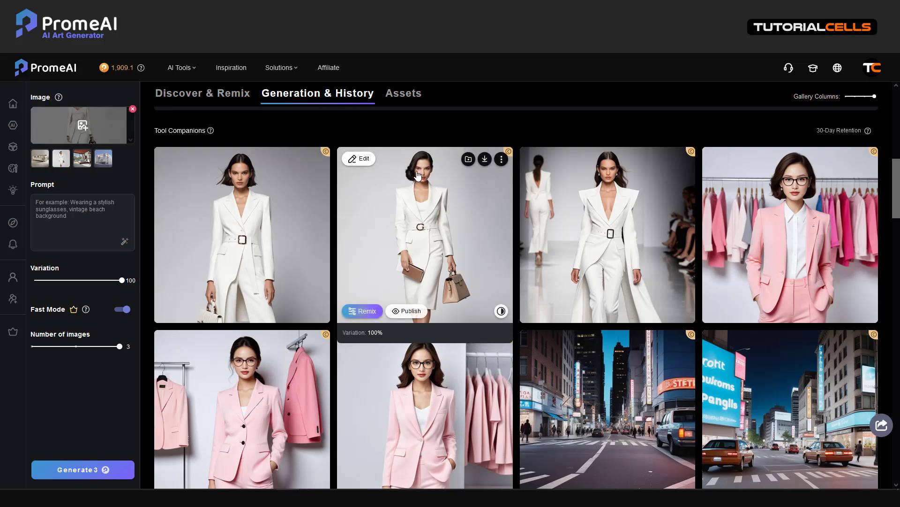
Step: Preview a white-suit variation up close, then switch the source to the bedroom sample
{"action": "left_click", "coordinate": [429, 225]}
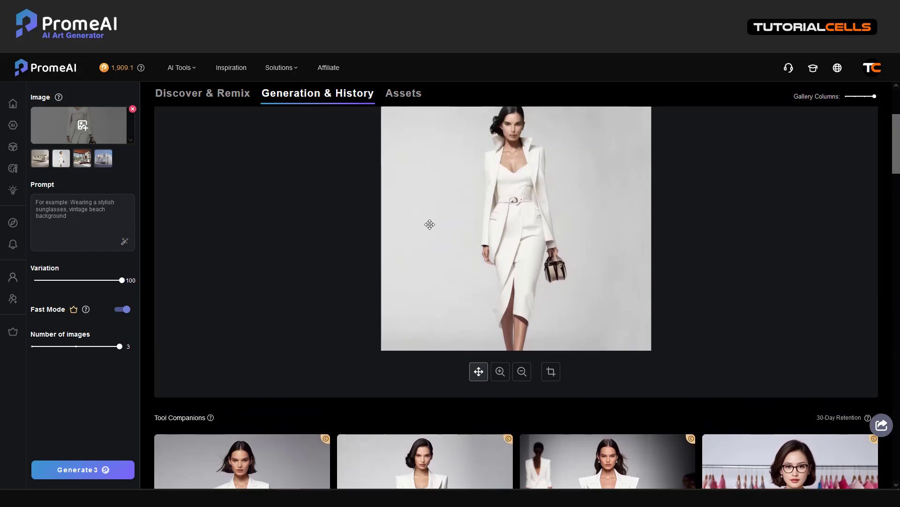
{"action": "scroll", "coordinate": [430, 225], "scroll_direction": "down", "scroll_amount": 4}
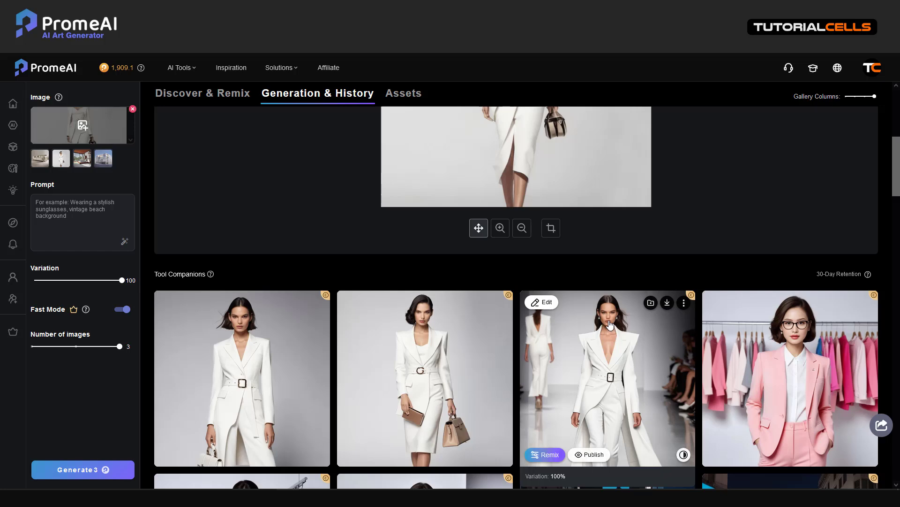
{"action": "scroll", "coordinate": [609, 324], "scroll_direction": "up", "scroll_amount": 3}
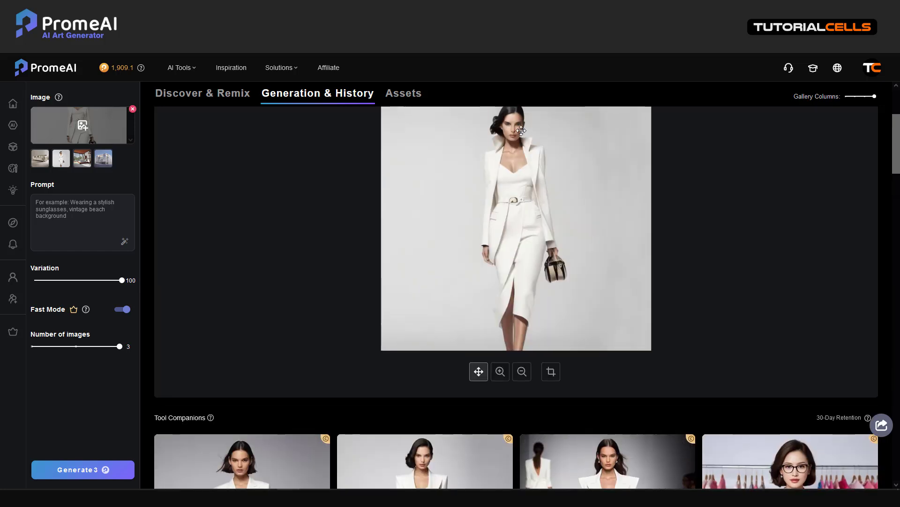
{"action": "scroll", "coordinate": [511, 143], "scroll_direction": "down", "scroll_amount": 2}
{"action": "scroll", "coordinate": [511, 144], "scroll_direction": "down", "scroll_amount": 3}
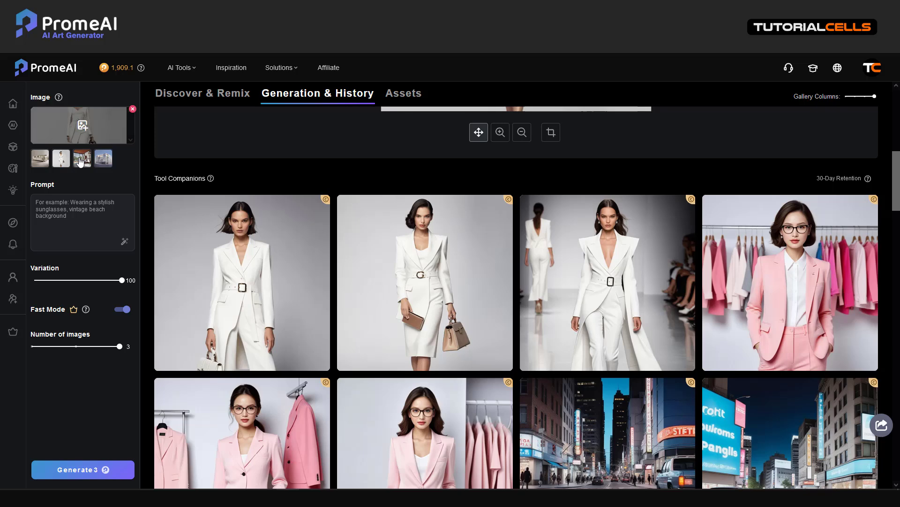
{"action": "left_click", "coordinate": [80, 161]}
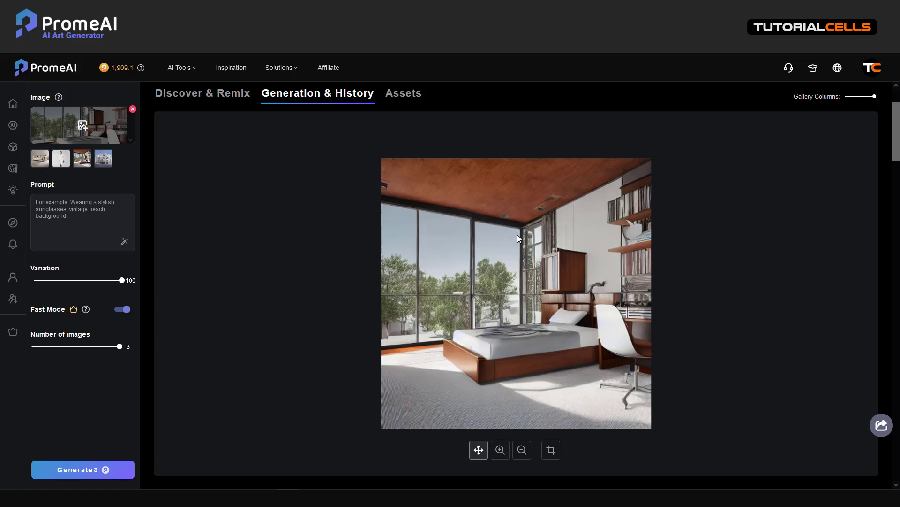
Step: Check the bedroom source setup: Variation 100, Fast Mode on, 3 images
{"action": "scroll", "coordinate": [516, 237], "scroll_direction": "down", "scroll_amount": 5}
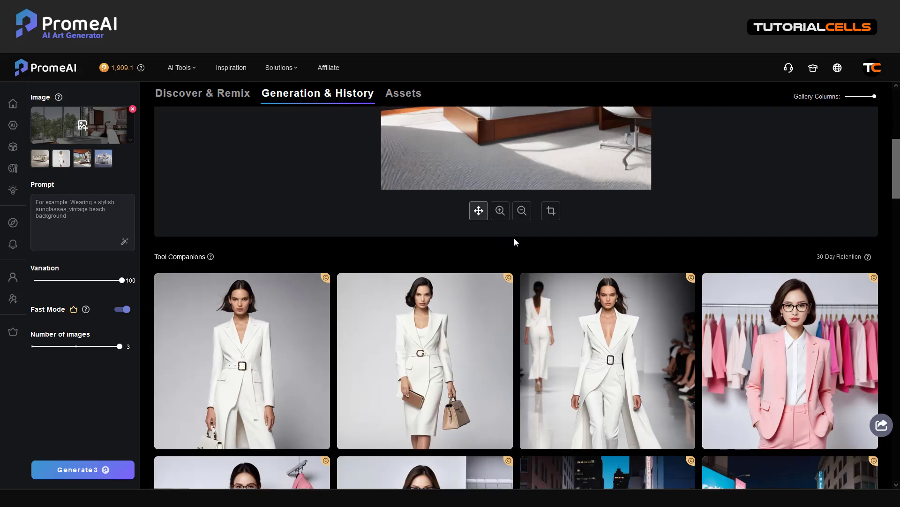
{"action": "scroll", "coordinate": [514, 237], "scroll_direction": "up", "scroll_amount": 6}
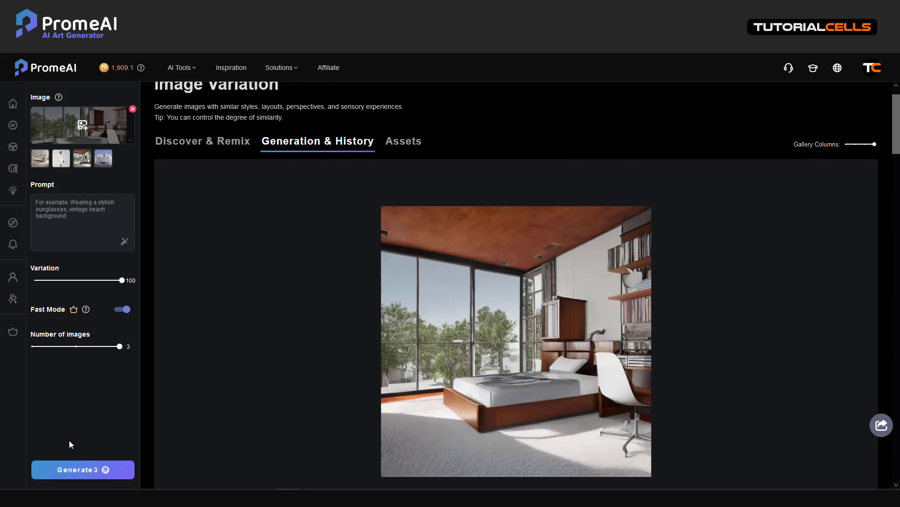
Step: Generate three Fast Mode bedroom variations and watch them finish atop the history
{"action": "left_click", "coordinate": [78, 469]}
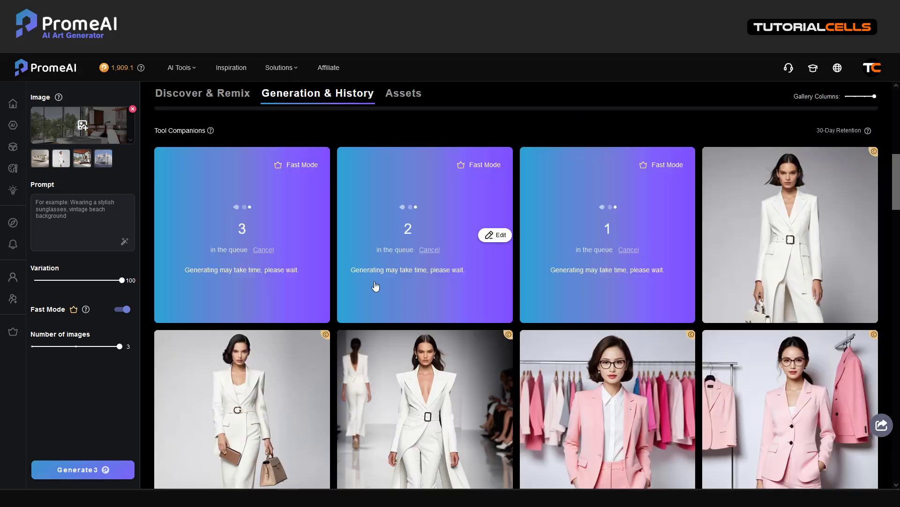
{"action": "scroll", "coordinate": [349, 253], "scroll_direction": "up", "scroll_amount": 3}
{"action": "scroll", "coordinate": [357, 247], "scroll_direction": "down", "scroll_amount": 2}
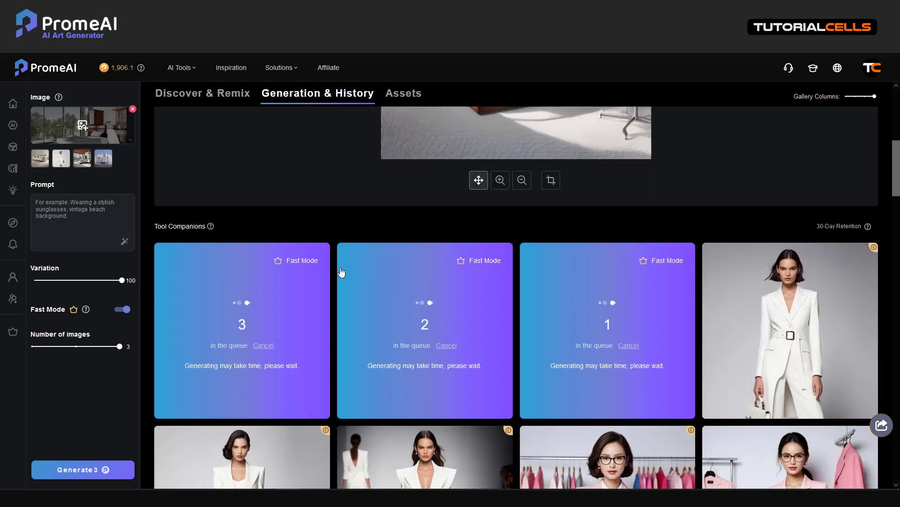
{"action": "scroll", "coordinate": [498, 299], "scroll_direction": "up", "scroll_amount": 4}
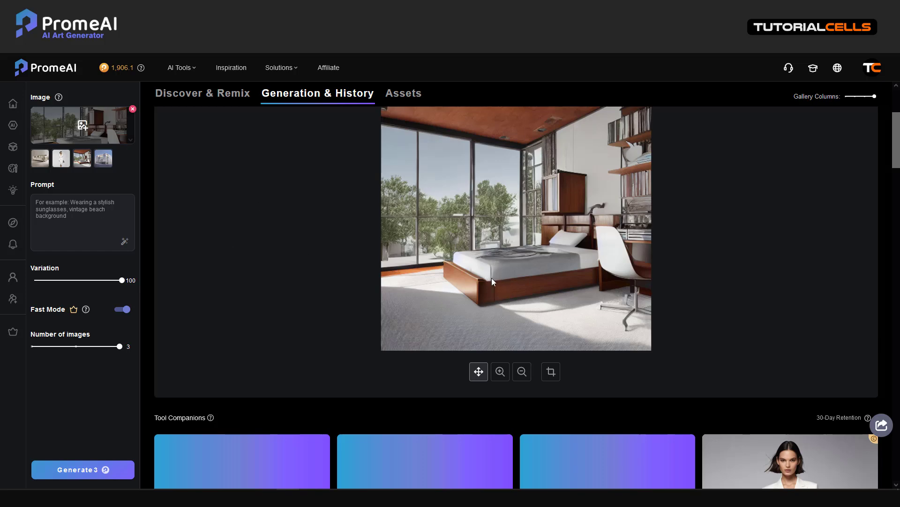
{"action": "scroll", "coordinate": [502, 238], "scroll_direction": "down", "scroll_amount": 4}
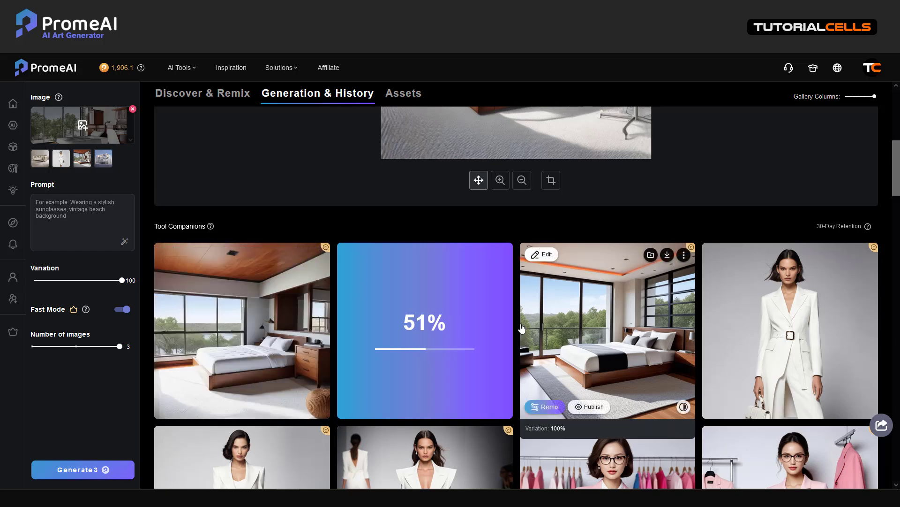
{"action": "scroll", "coordinate": [792, 197], "scroll_direction": "up", "scroll_amount": 3}
{"action": "scroll", "coordinate": [792, 194], "scroll_direction": "down", "scroll_amount": 4}
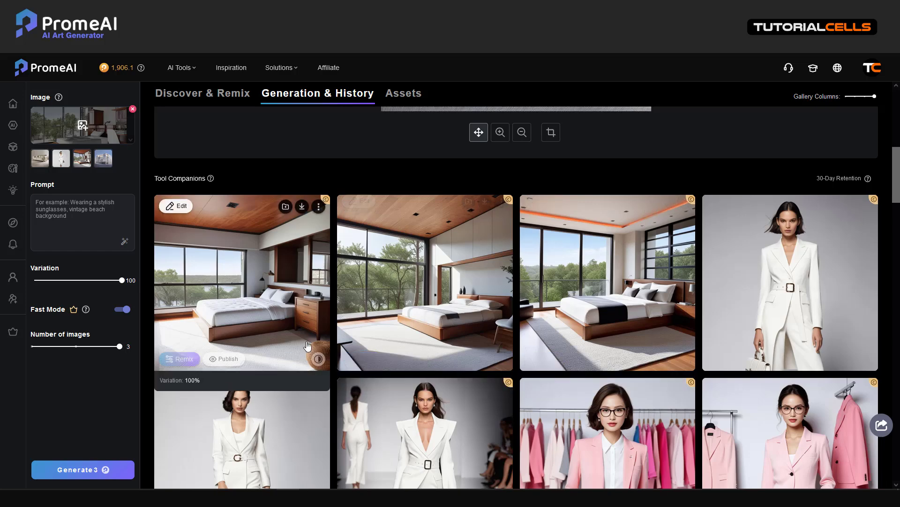
{"action": "scroll", "coordinate": [457, 327], "scroll_direction": "up", "scroll_amount": 4}
{"action": "scroll", "coordinate": [441, 230], "scroll_direction": "down", "scroll_amount": 4}
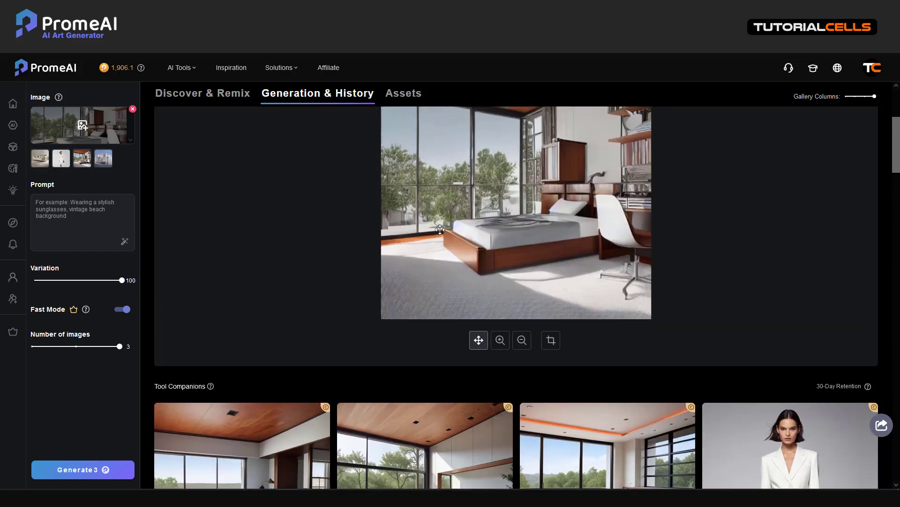
{"action": "scroll", "coordinate": [440, 230], "scroll_direction": "up", "scroll_amount": 3}
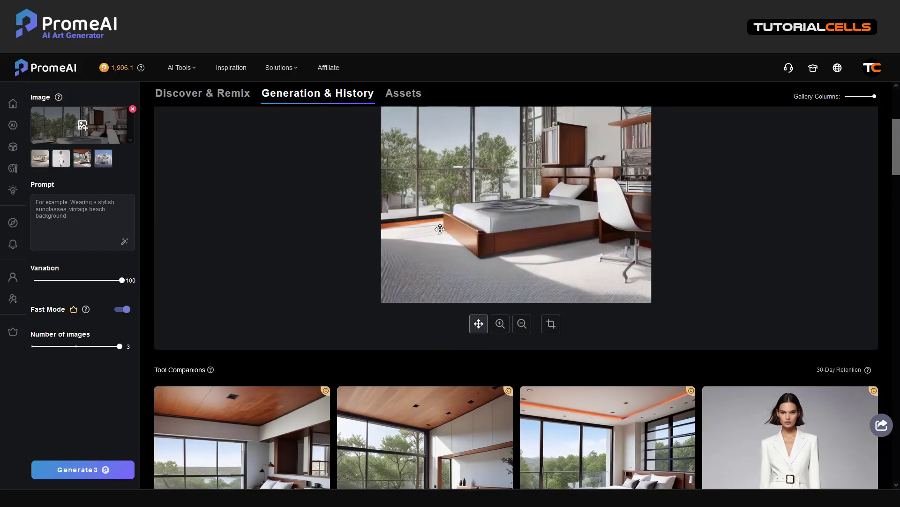
{"action": "scroll", "coordinate": [440, 230], "scroll_direction": "down", "scroll_amount": 4}
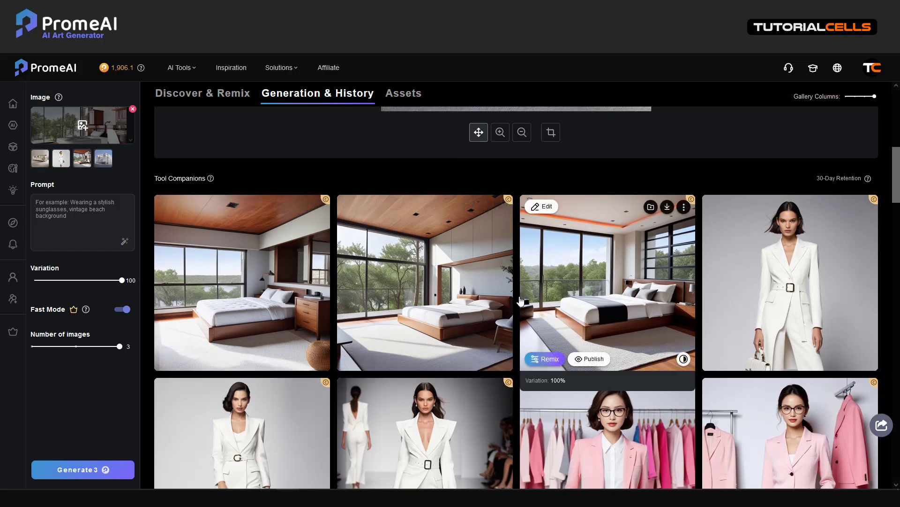
{"action": "scroll", "coordinate": [516, 286], "scroll_direction": "up", "scroll_amount": 8}
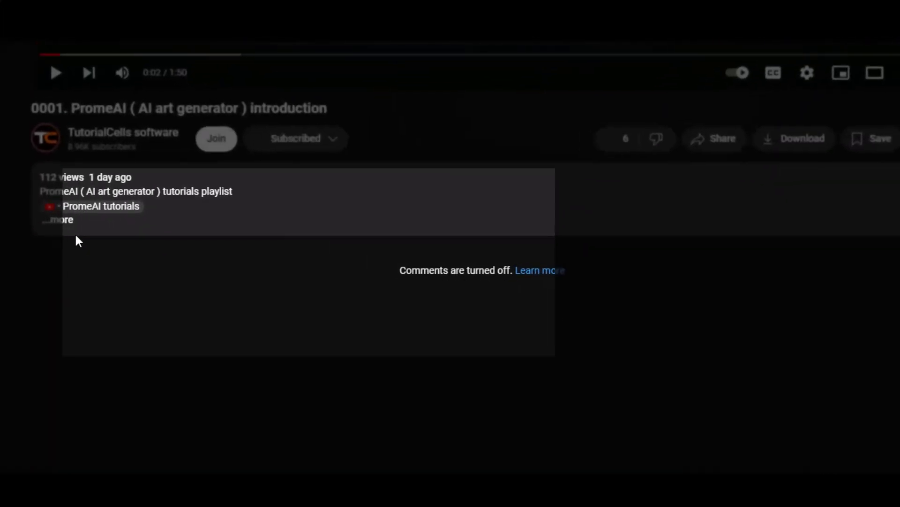
Step: Open the promeai.pro link from the video description and sign in with a Google account
{"action": "left_click", "coordinate": [68, 203]}
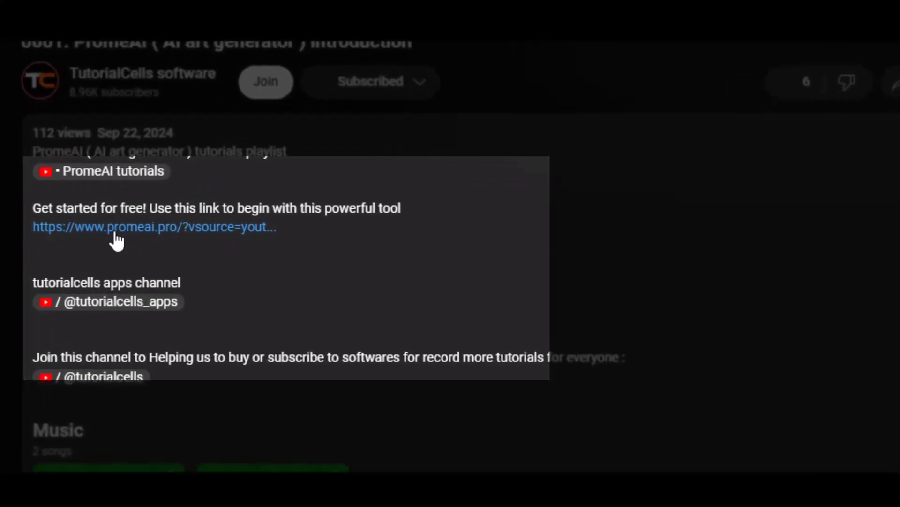
{"action": "left_click", "coordinate": [115, 230]}
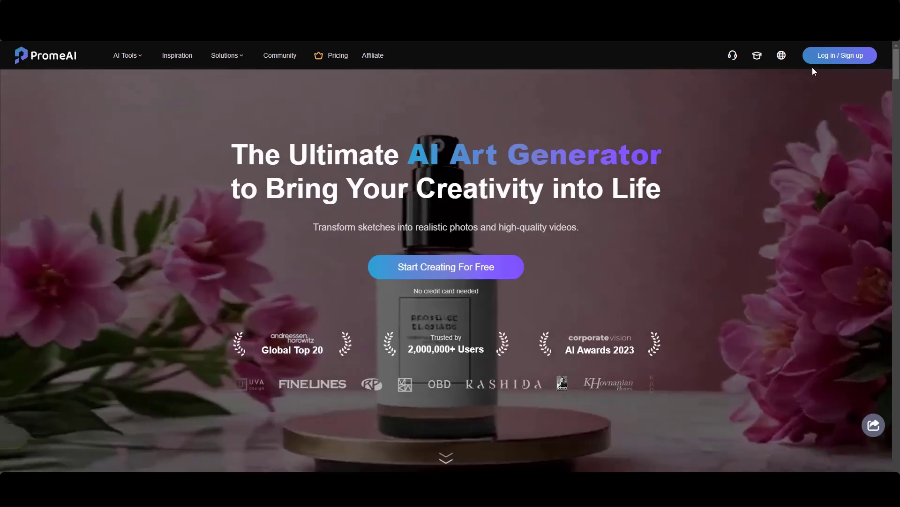
{"action": "left_click", "coordinate": [825, 63]}
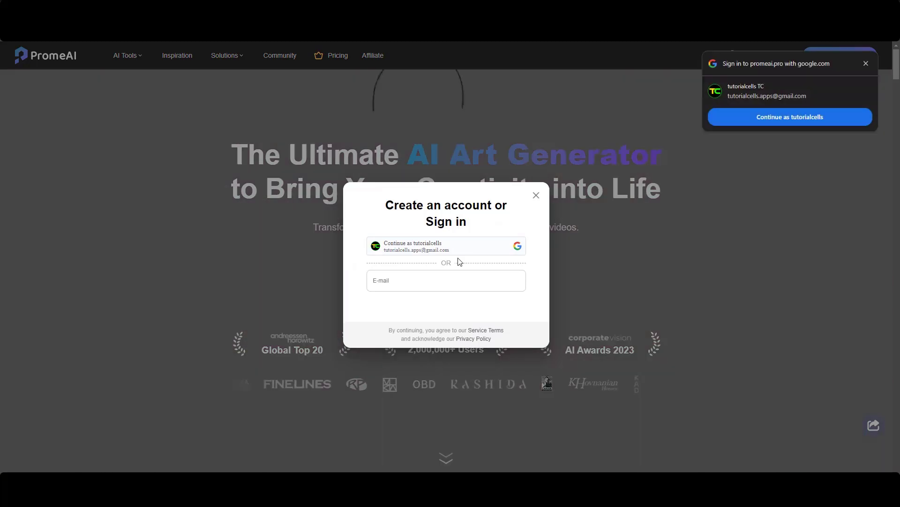
{"action": "left_click", "coordinate": [457, 256]}
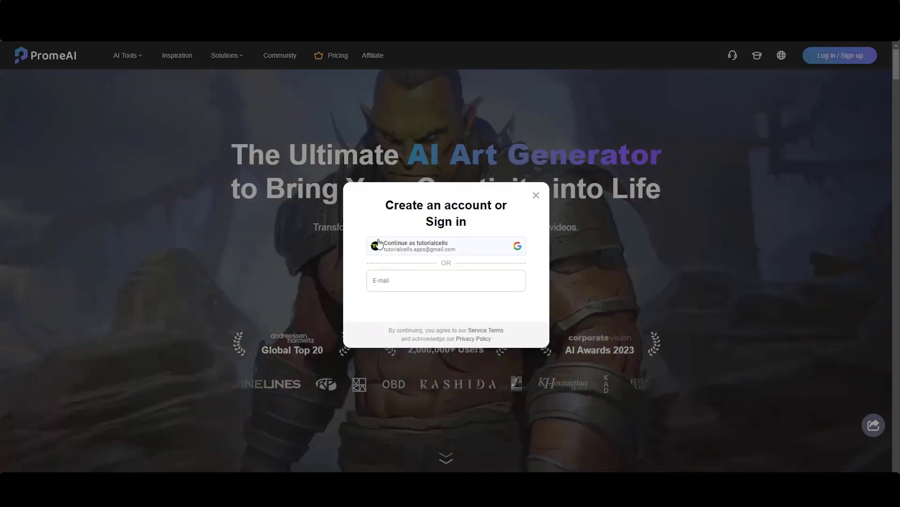
{"action": "left_click", "coordinate": [421, 244]}
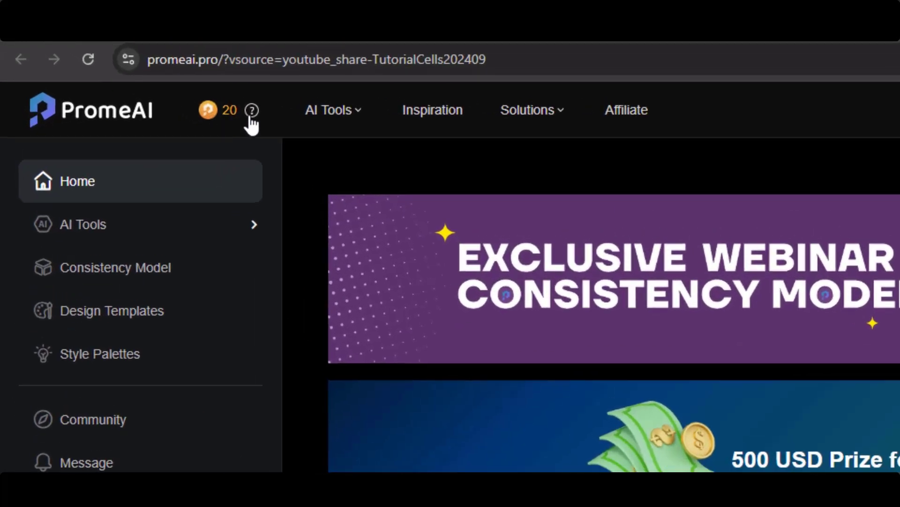
Step: Check the coin costs, browse the membership plans, and go to the Redeem a Code page
{"action": "mouse_move", "coordinate": [125, 59]}
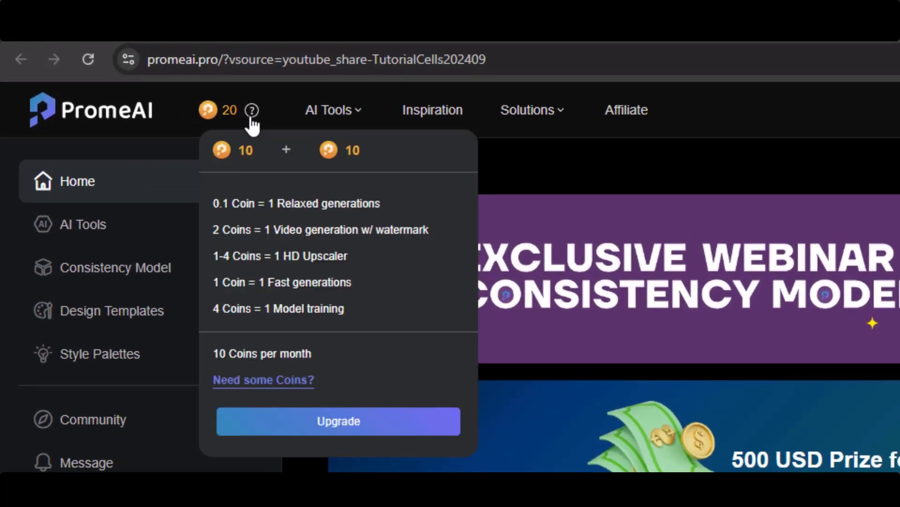
{"action": "left_click", "coordinate": [261, 381]}
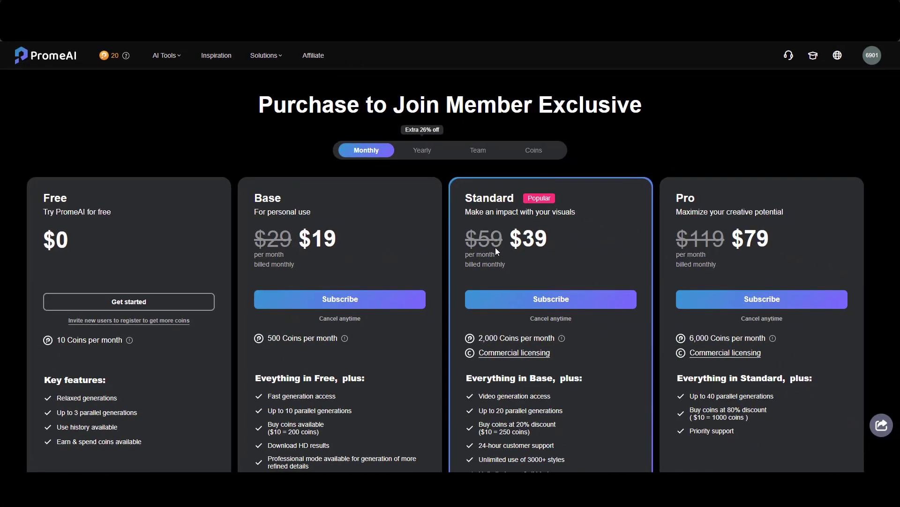
{"action": "scroll", "coordinate": [495, 247], "scroll_direction": "down", "scroll_amount": 1}
{"action": "scroll", "coordinate": [494, 246], "scroll_direction": "down", "scroll_amount": 1}
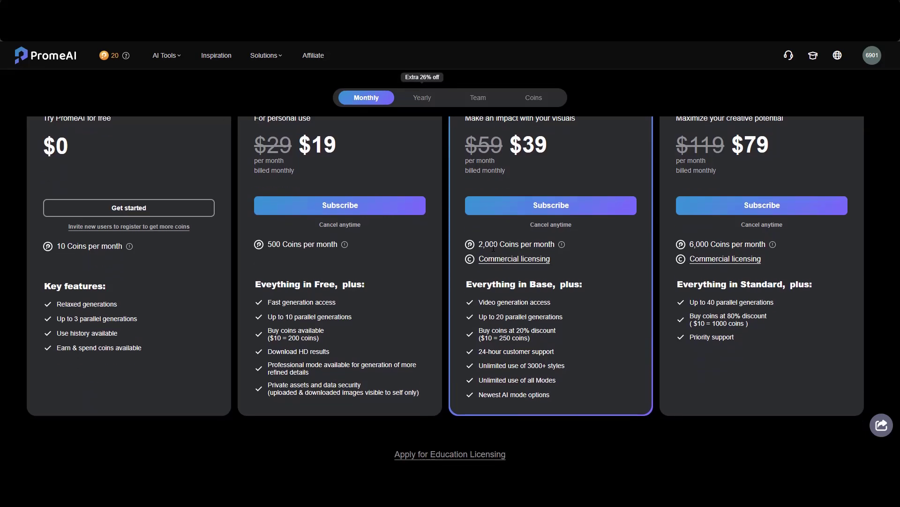
{"action": "scroll", "coordinate": [489, 249], "scroll_direction": "down", "scroll_amount": 2}
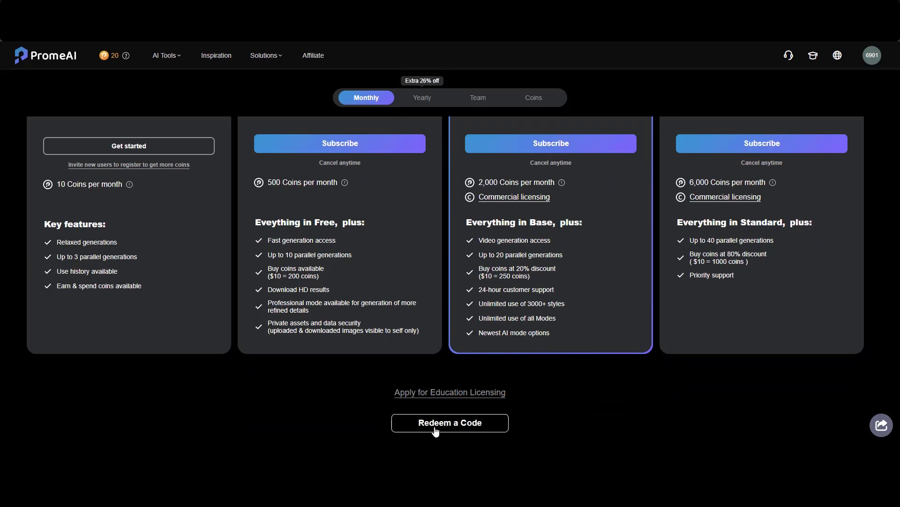
{"action": "left_click", "coordinate": [436, 423]}
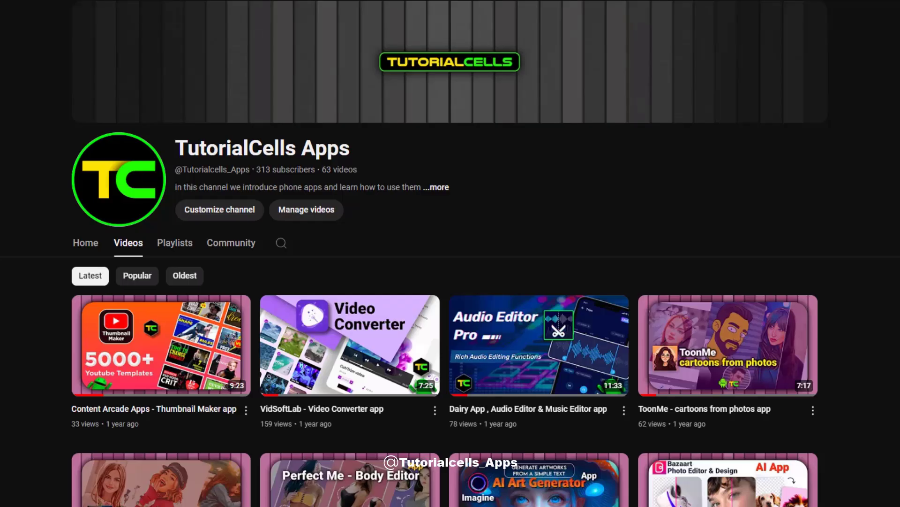
Step: Scroll the Tutorialcells Apps Videos tab to browse its app tutorial videos
{"action": "scroll", "coordinate": [451, 282], "scroll_direction": "down", "scroll_amount": 11}
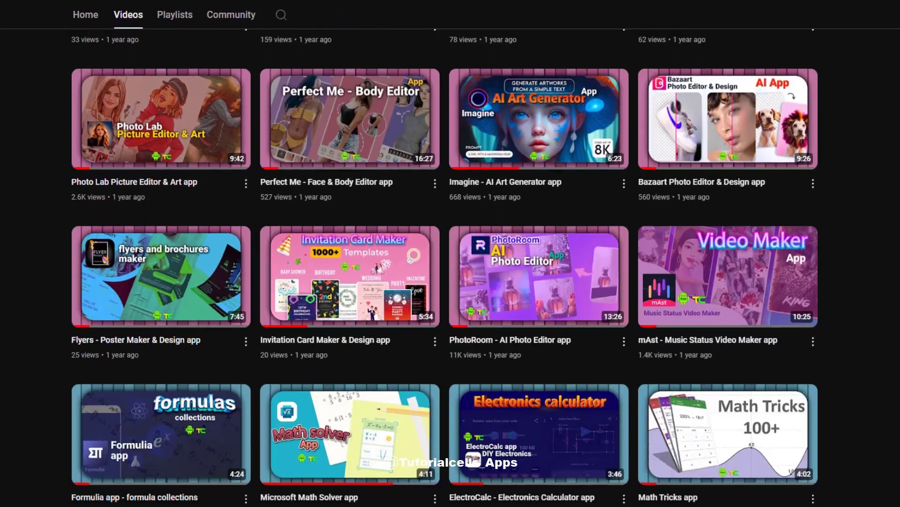
{"action": "scroll", "coordinate": [451, 281], "scroll_direction": "down", "scroll_amount": 18}
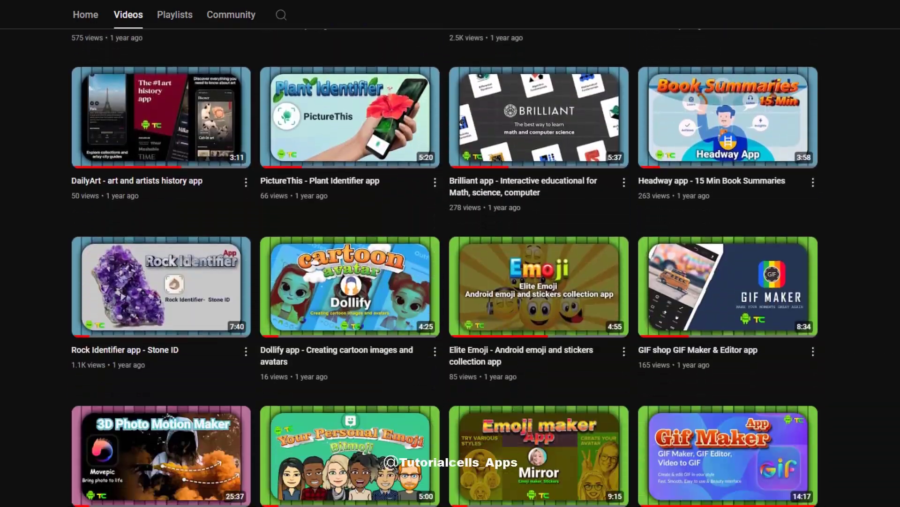